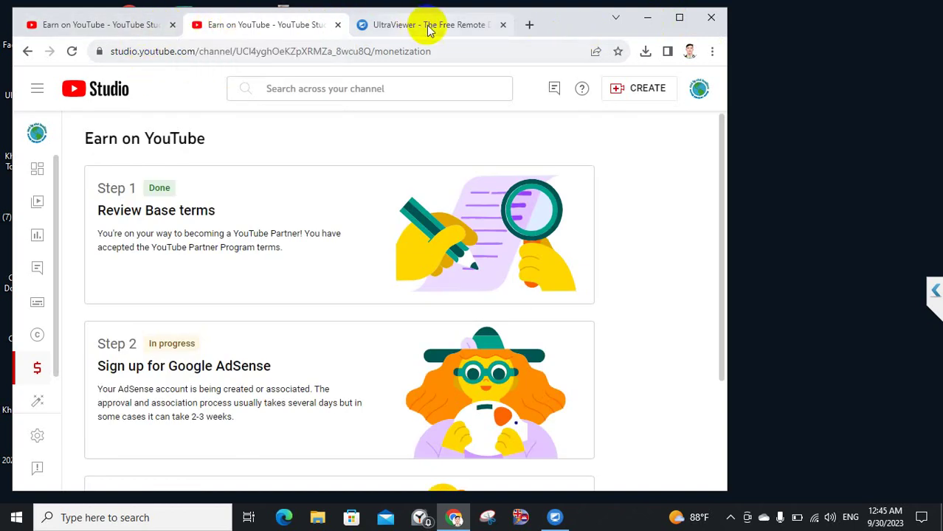
Step: Search the web for adsense in a new browser tab, open the Google AdSense start page and sign in to the account
click(528, 26)
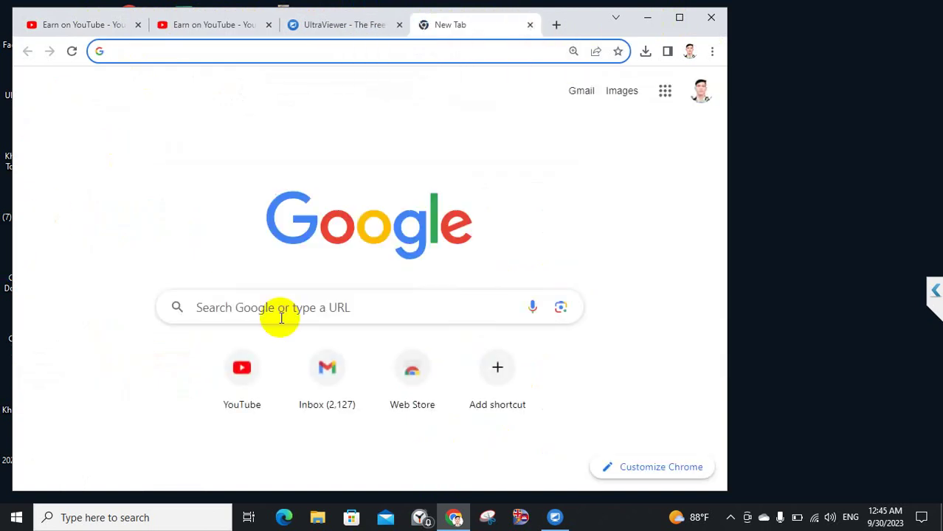
text(ads)
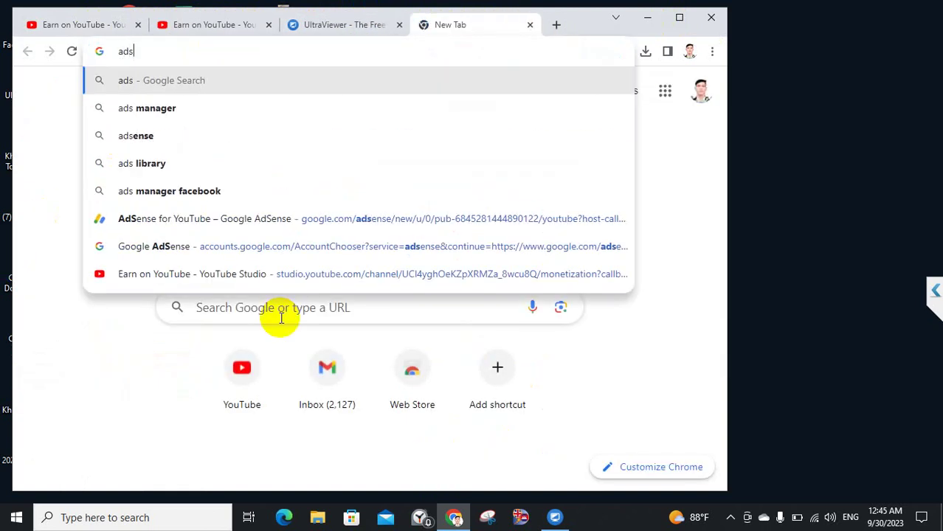
click(194, 140)
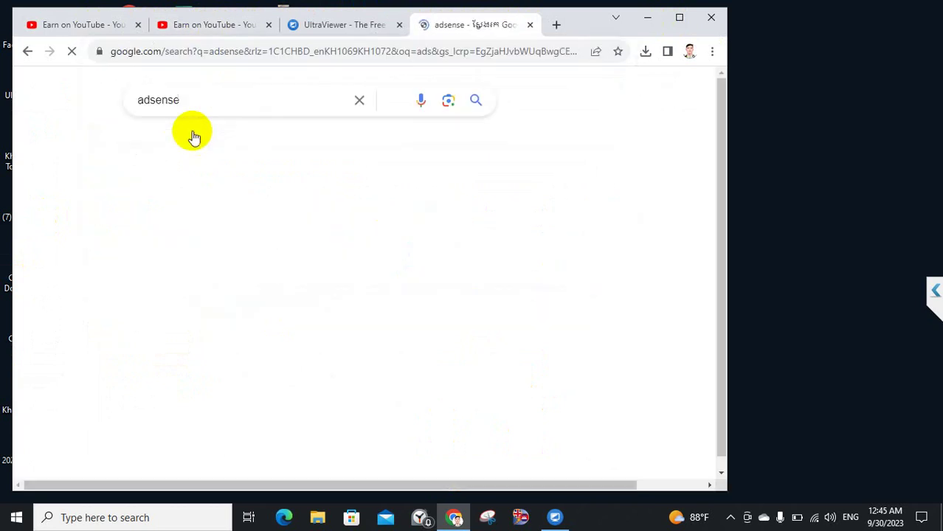
scroll(244, 406, down, 2)
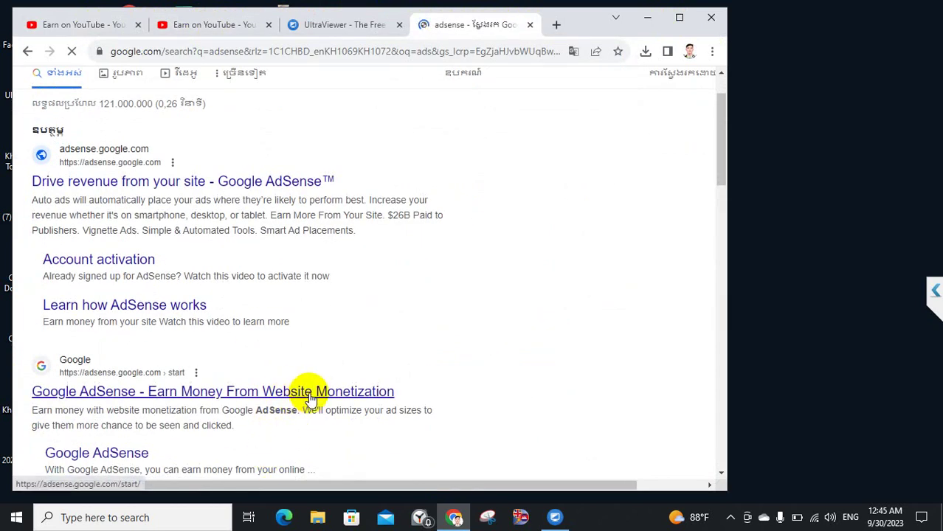
click(311, 399)
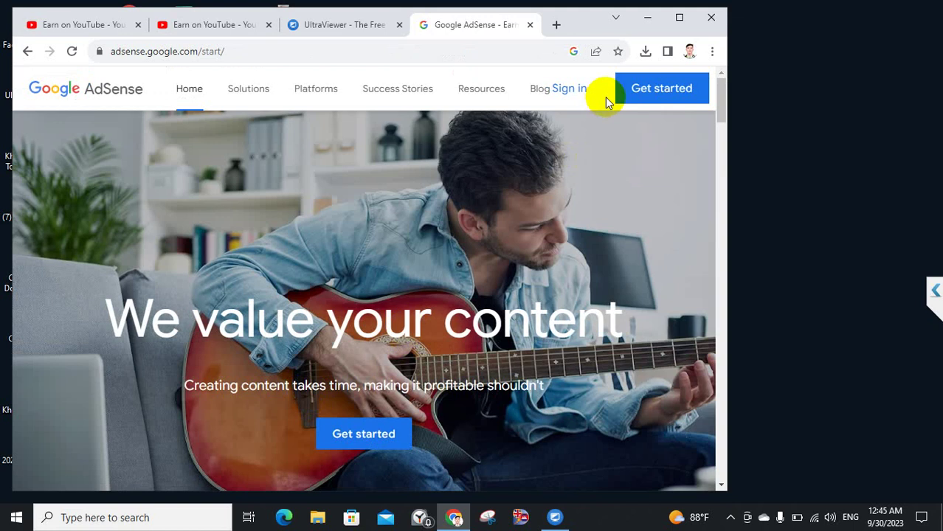
click(576, 100)
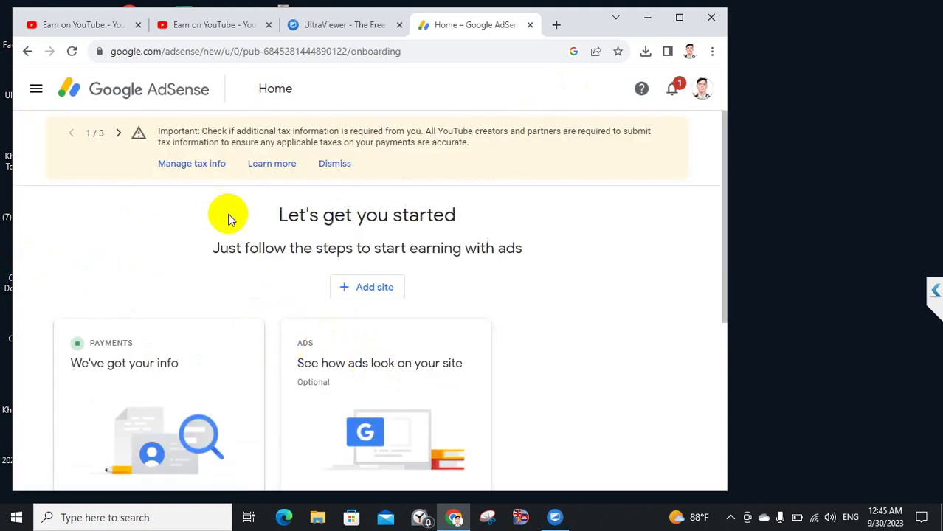
Step: Dismiss the tax information notice, then open the Payments info page and acknowledge its new payments accounts tip
click(334, 165)
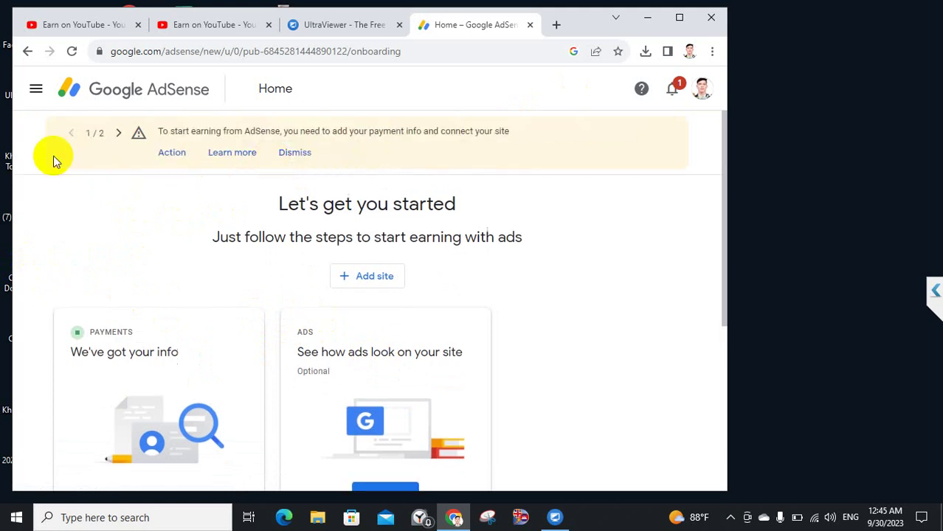
click(37, 90)
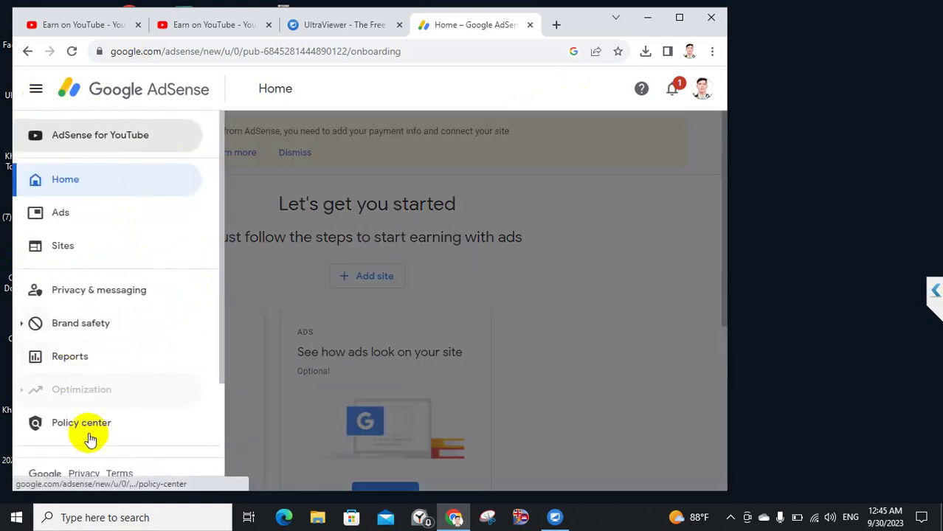
scroll(121, 309, down, 2)
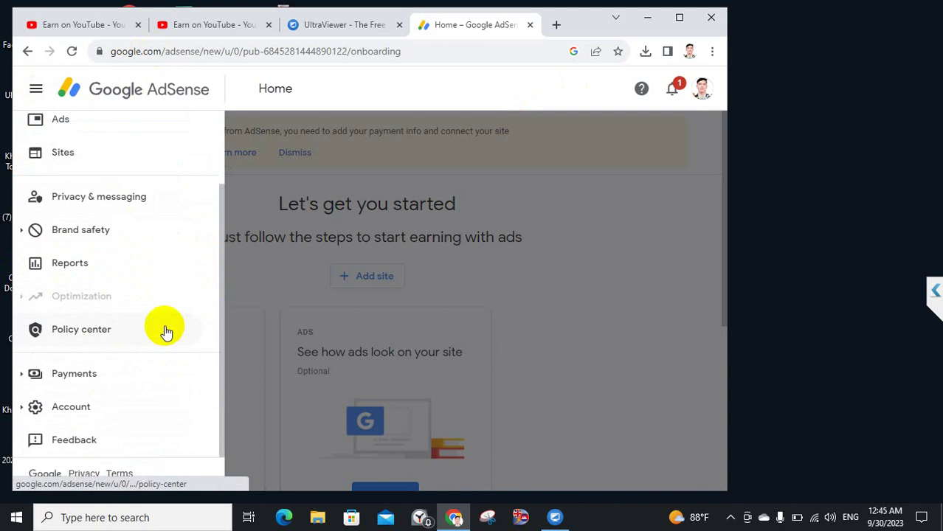
click(84, 374)
click(92, 413)
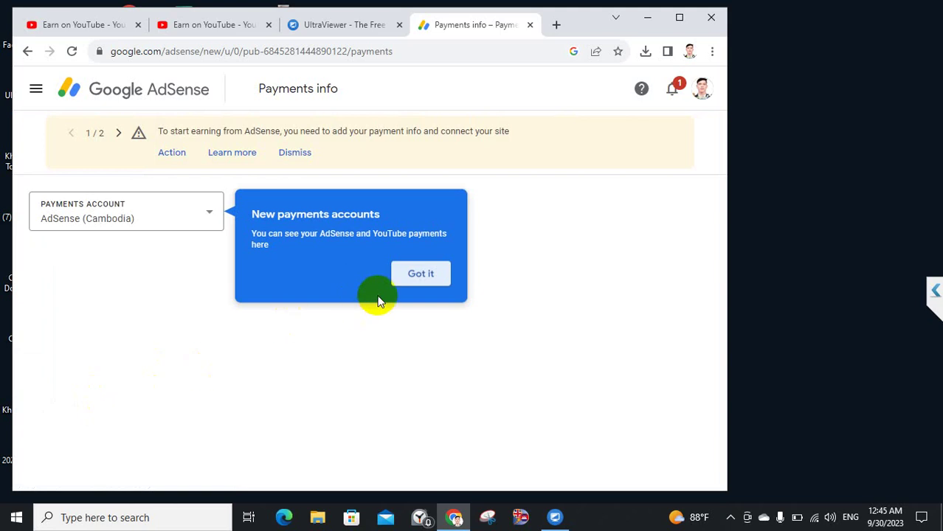
click(427, 273)
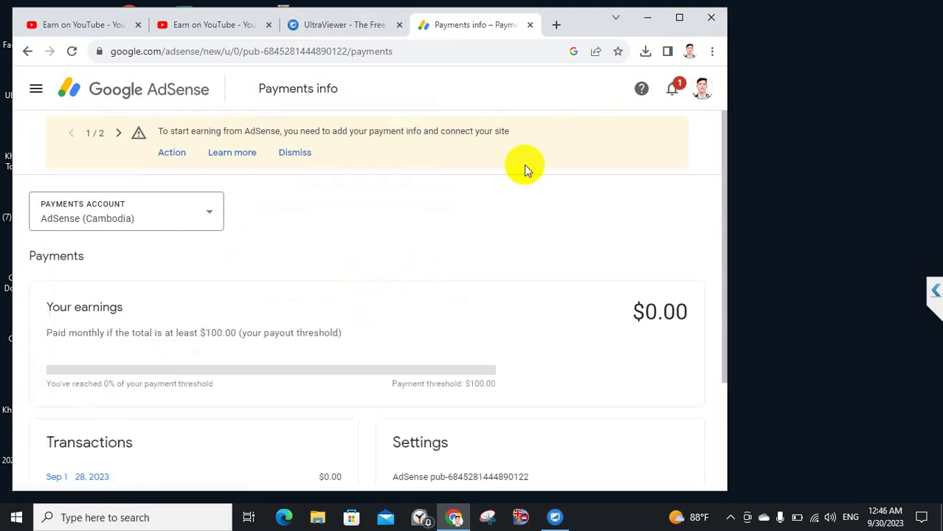
Step: Open the payment settings and expand the payment schedule for editing to review its threshold and payout date fields
scroll(240, 372, down, 2)
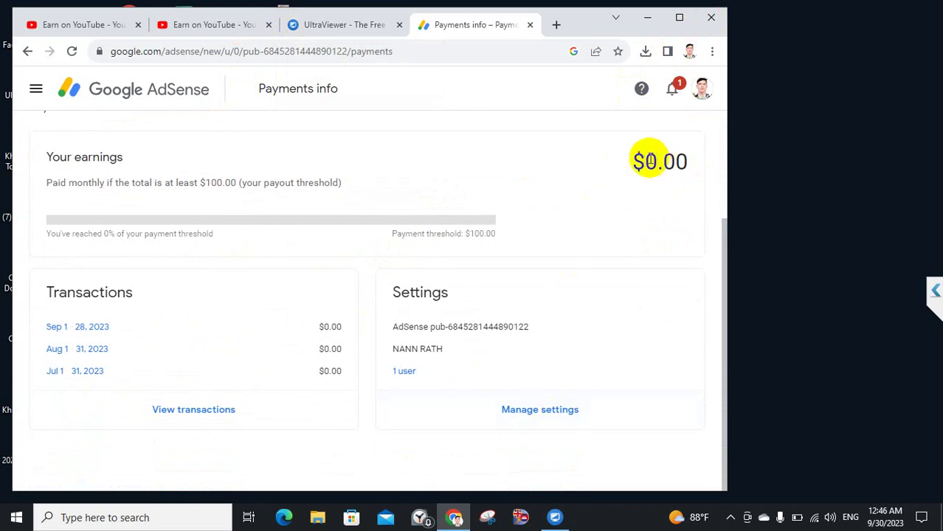
click(517, 413)
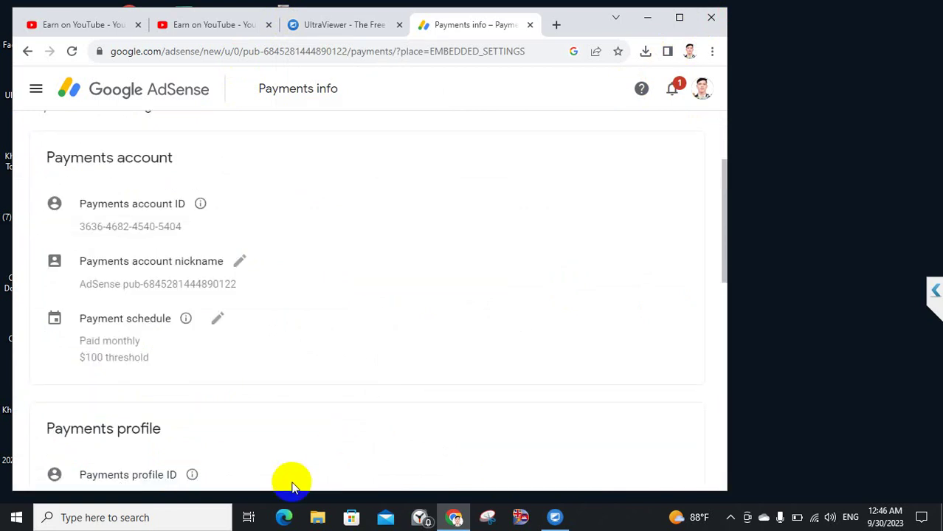
click(216, 322)
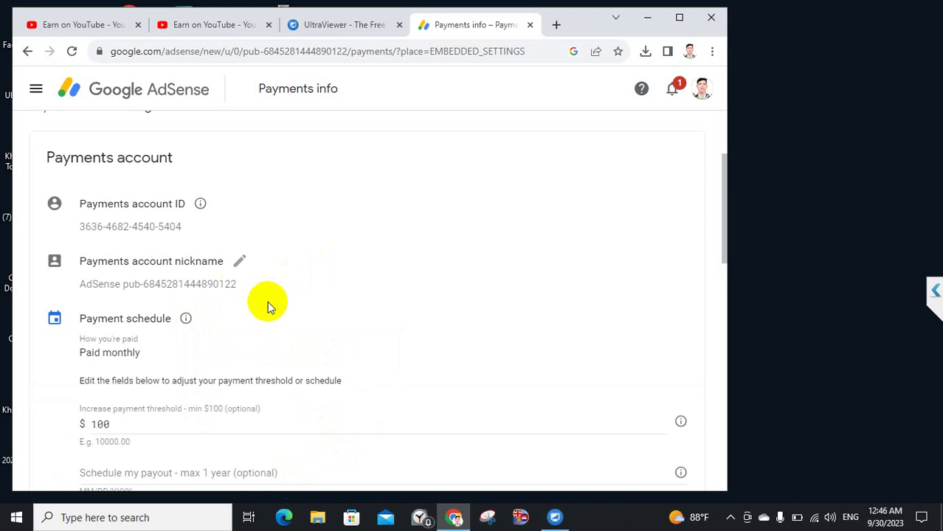
scroll(328, 265, down, 1)
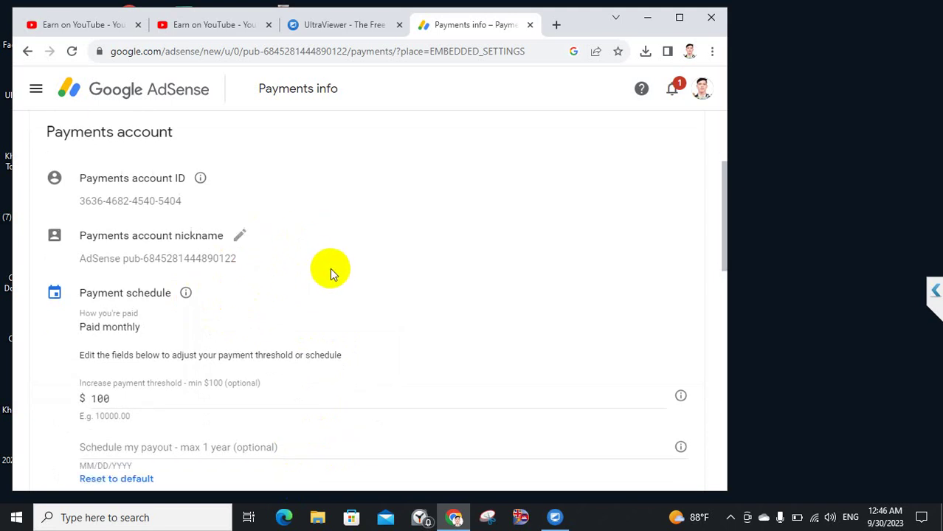
scroll(332, 280, down, 3)
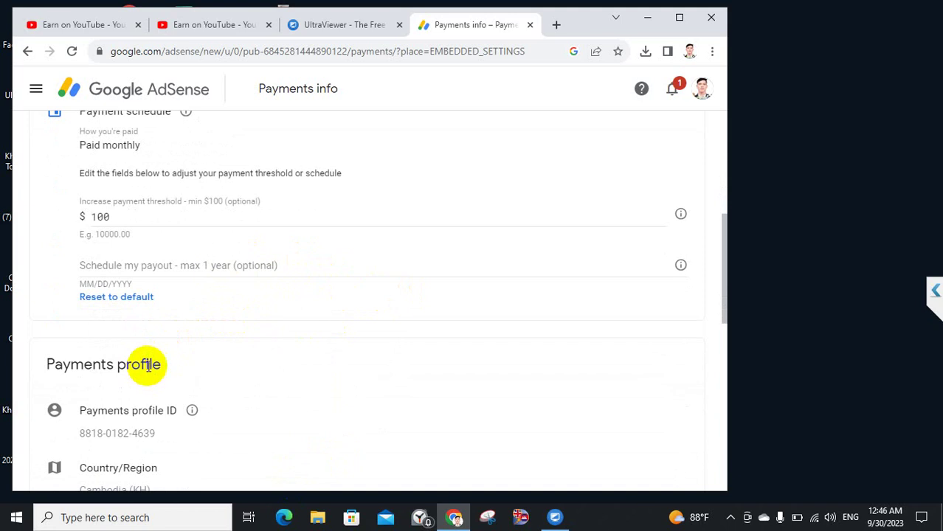
Step: Review the payments profile details and open the address for editing to inspect its address, city, postal code and phone fields
scroll(204, 381, down, 3)
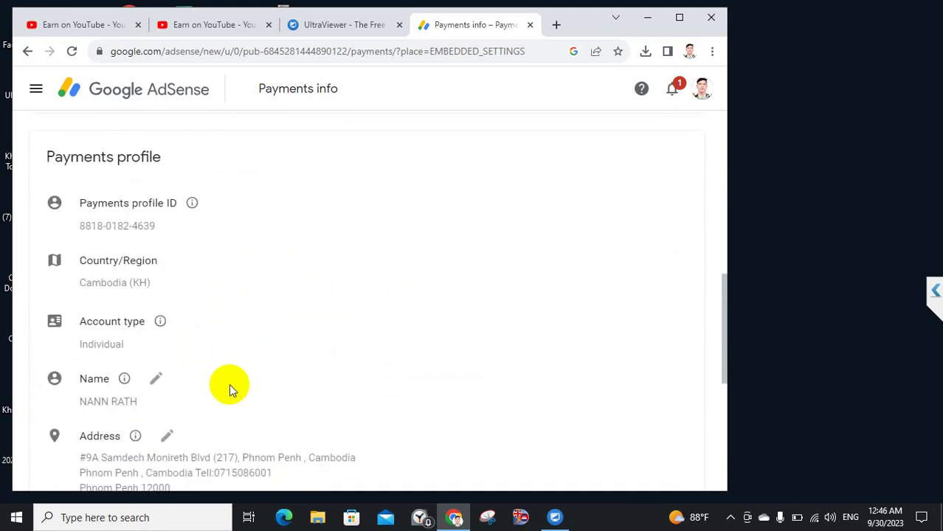
scroll(244, 373, down, 1)
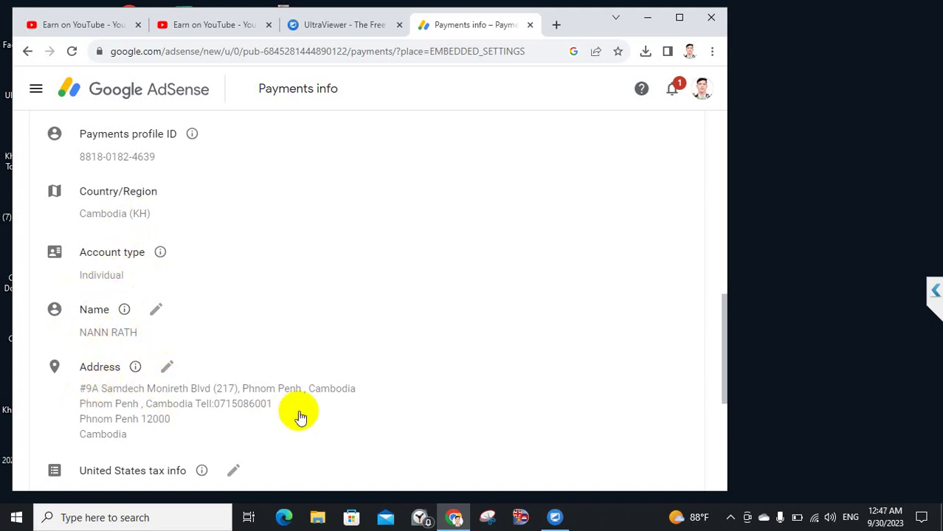
scroll(179, 436, down, 1)
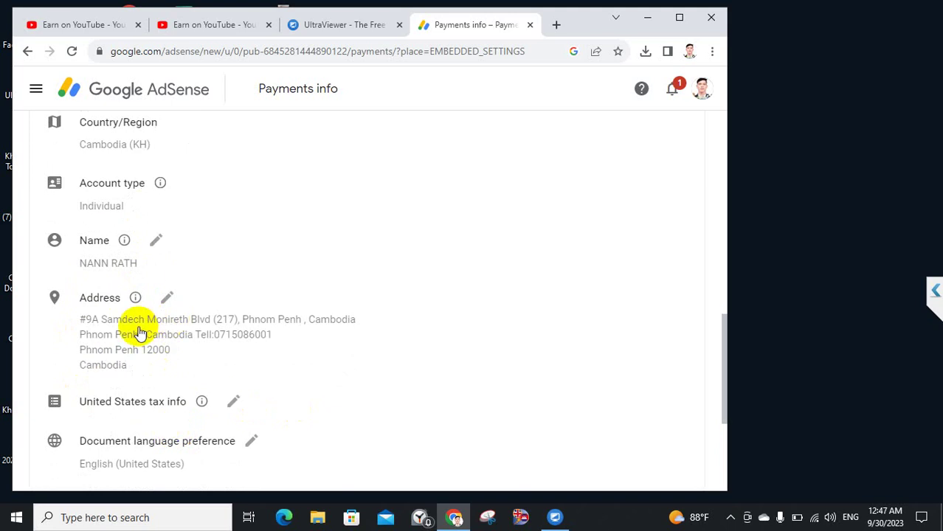
click(163, 300)
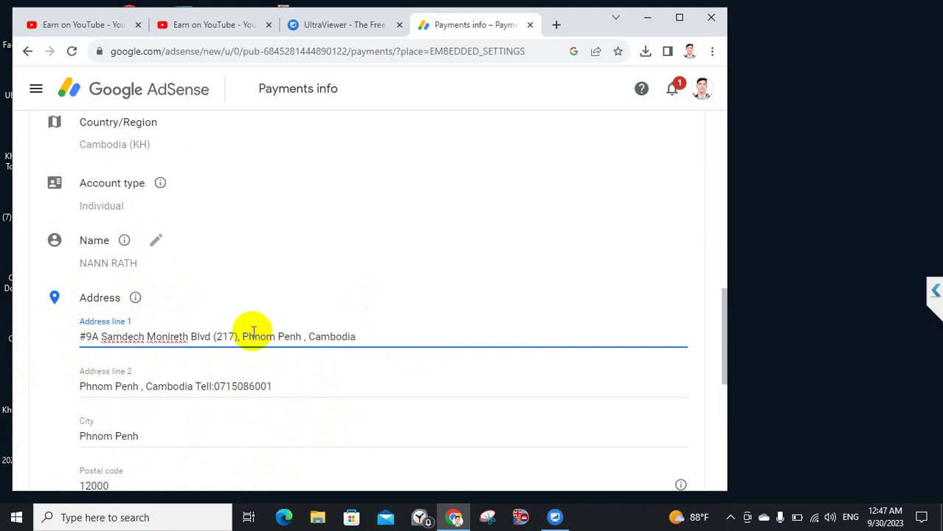
scroll(307, 420, down, 3)
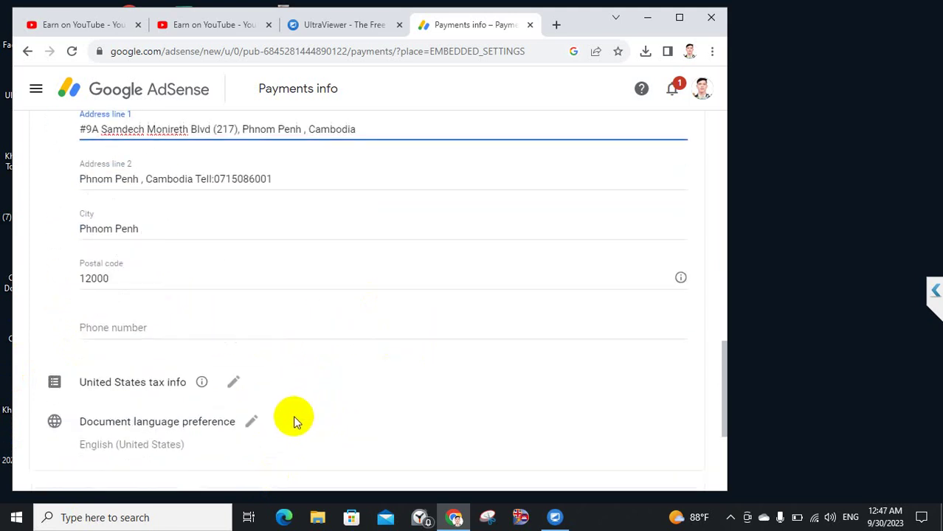
scroll(269, 410, up, 10)
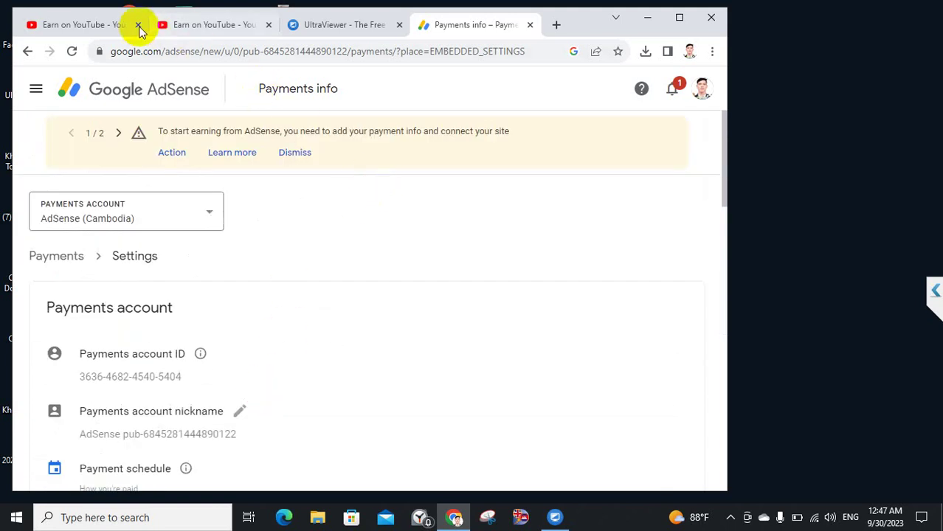
Step: Return to the YouTube Studio monetization page and examine the channel's country of residence and keywords in its settings
click(203, 28)
scroll(95, 407, down, 3)
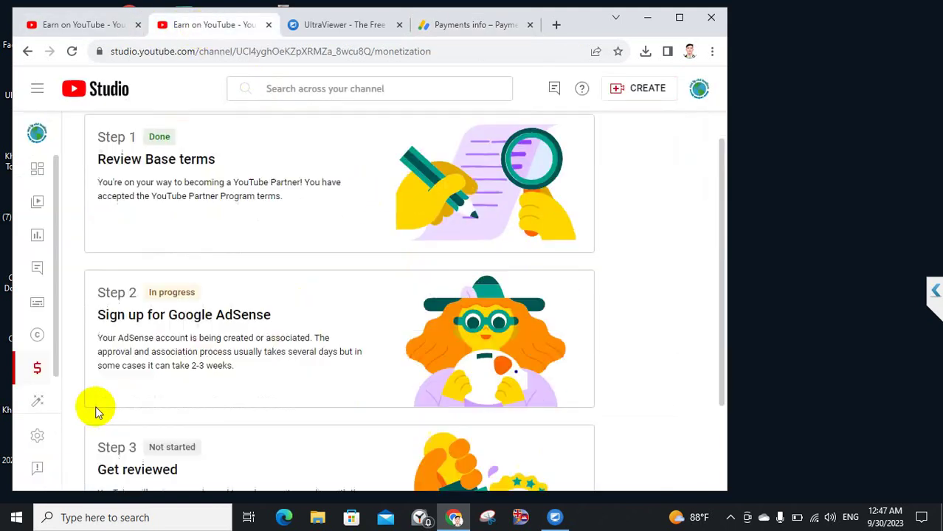
click(36, 440)
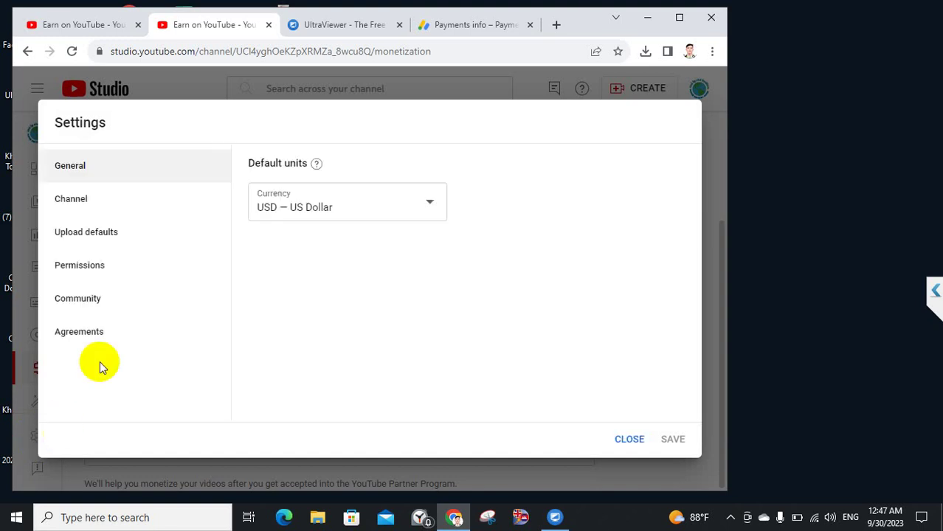
click(98, 212)
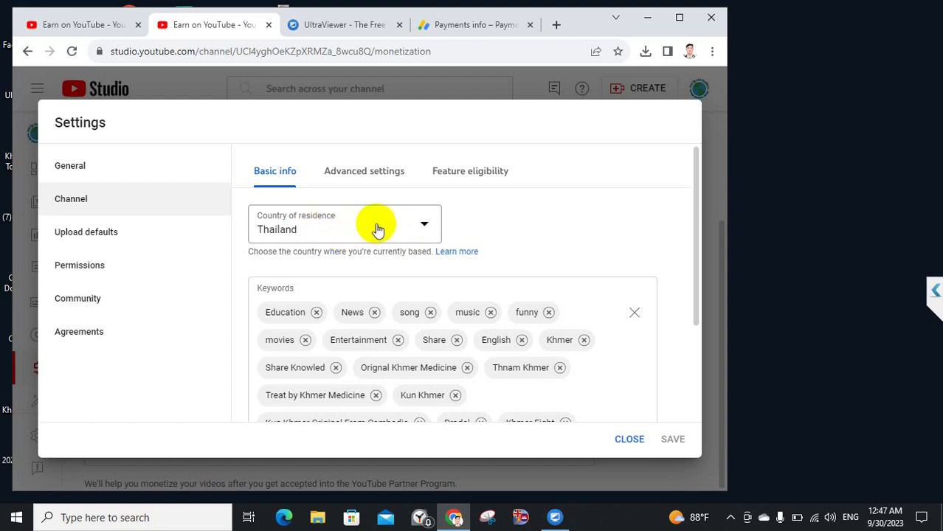
scroll(467, 331, down, 2)
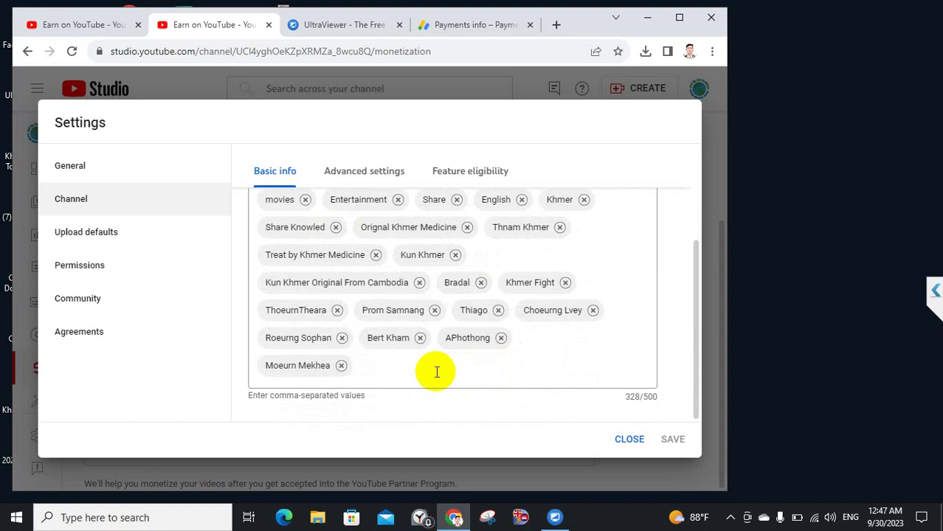
scroll(361, 358, up, 2)
Step: Review the channel's advanced settings and its feature eligibility
click(340, 174)
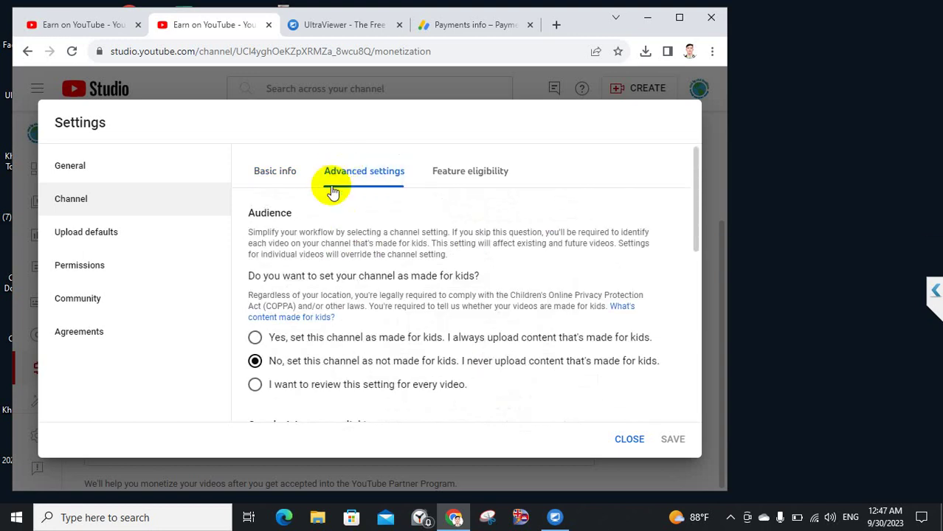
scroll(447, 400, down, 8)
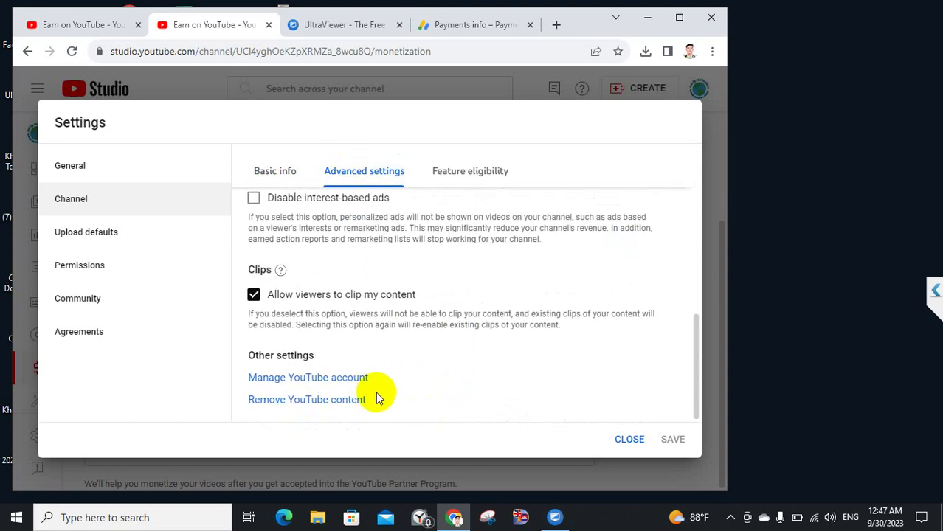
scroll(376, 382, up, 8)
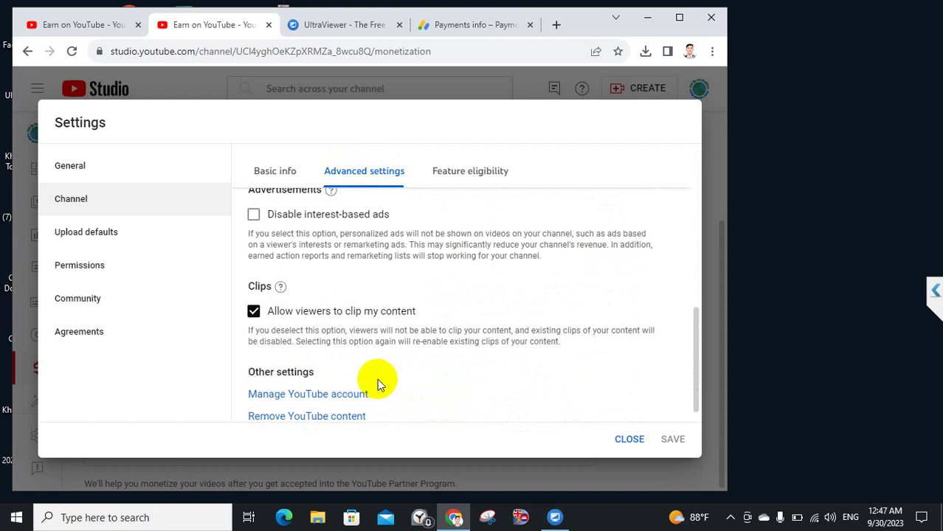
click(453, 173)
scroll(546, 339, down, 1)
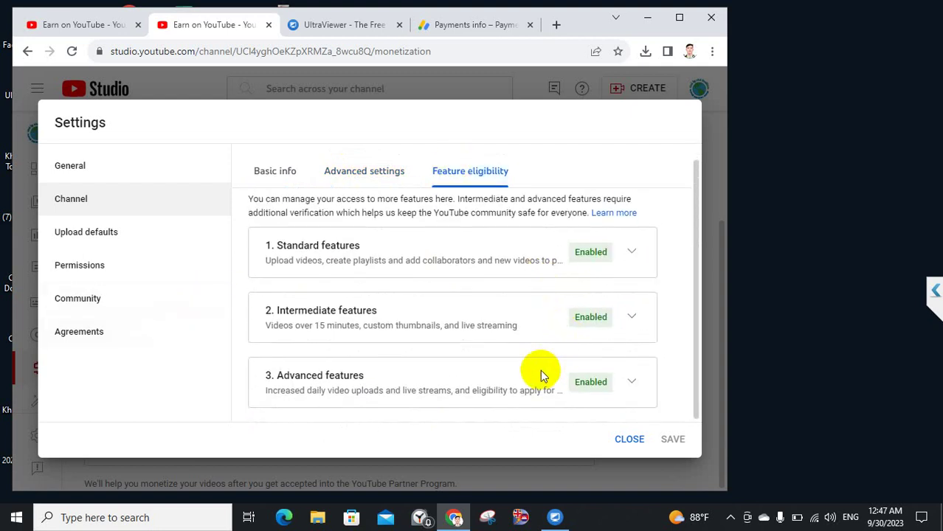
Step: Set the category in the advanced upload defaults to People & Blogs
click(93, 242)
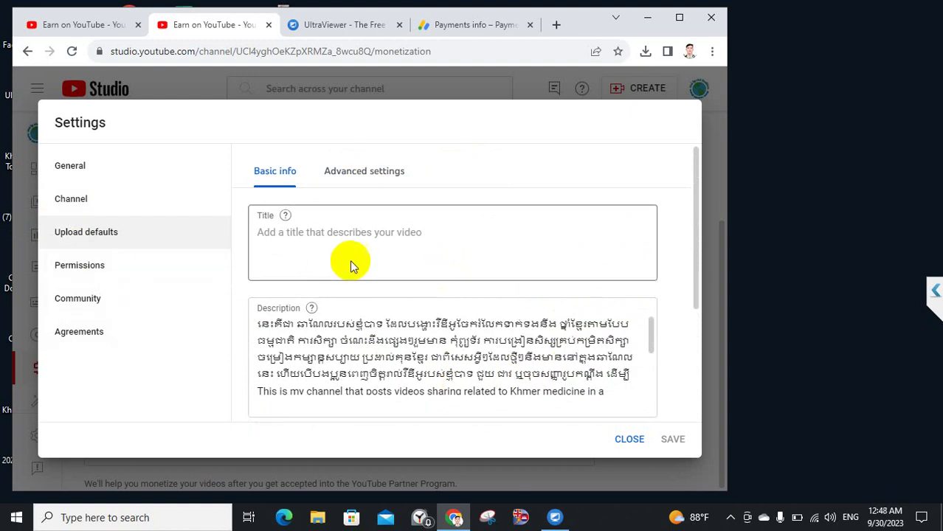
click(333, 177)
scroll(518, 337, down, 1)
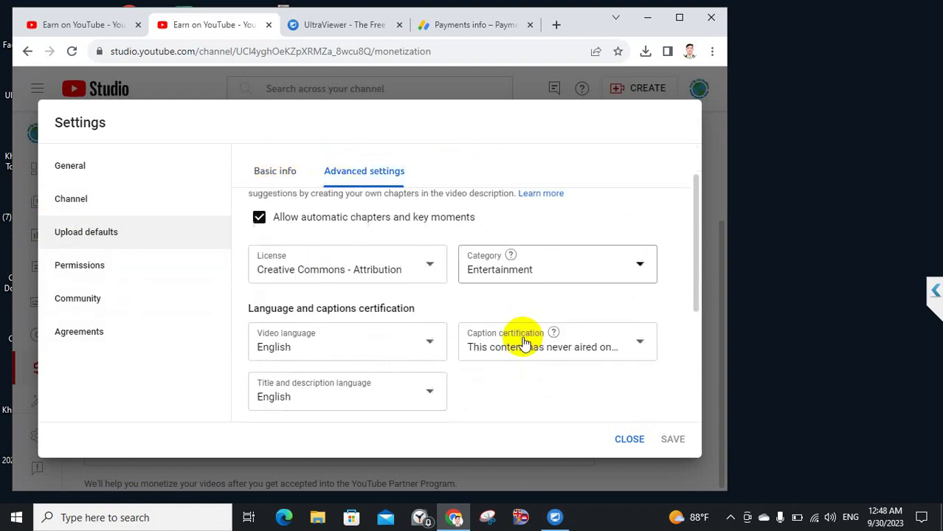
click(640, 255)
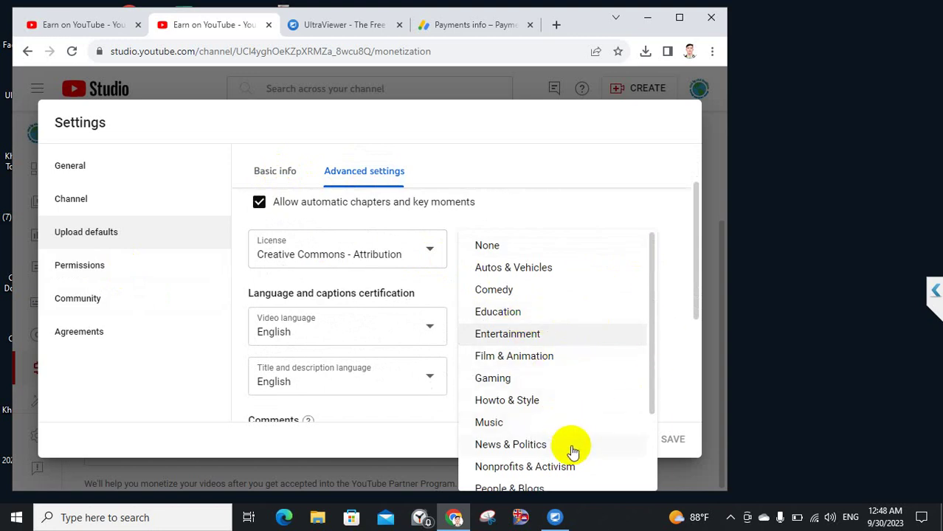
scroll(569, 446, down, 2)
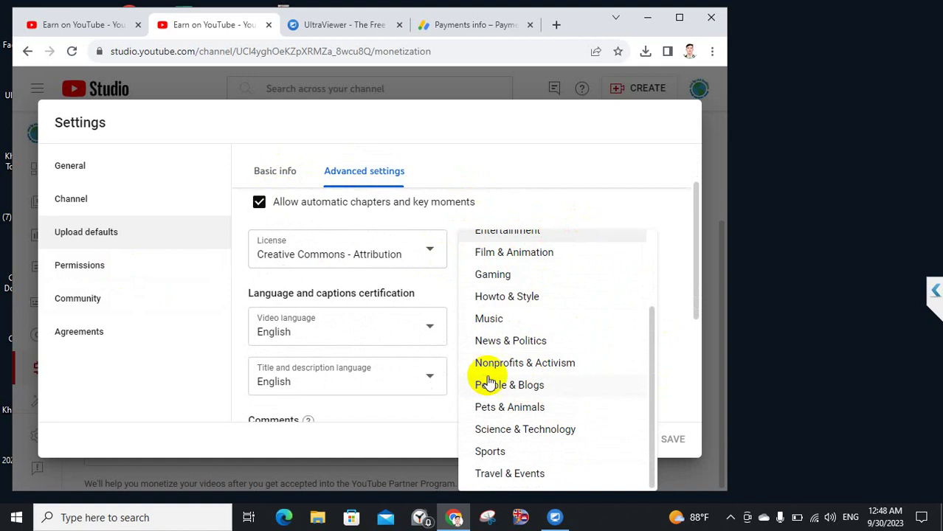
click(528, 387)
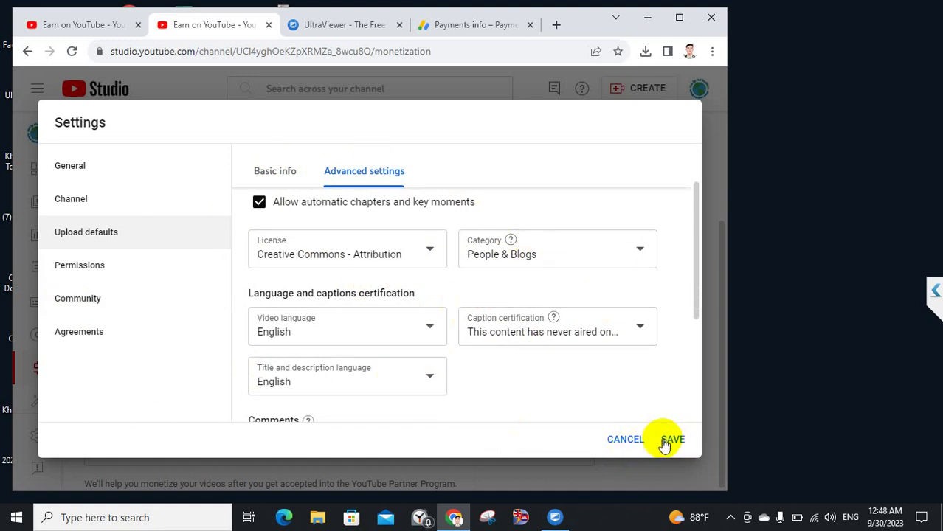
Step: Review the upload comment defaults, the channel permissions, and the community comment defaults and channel guidelines
scroll(383, 400, down, 3)
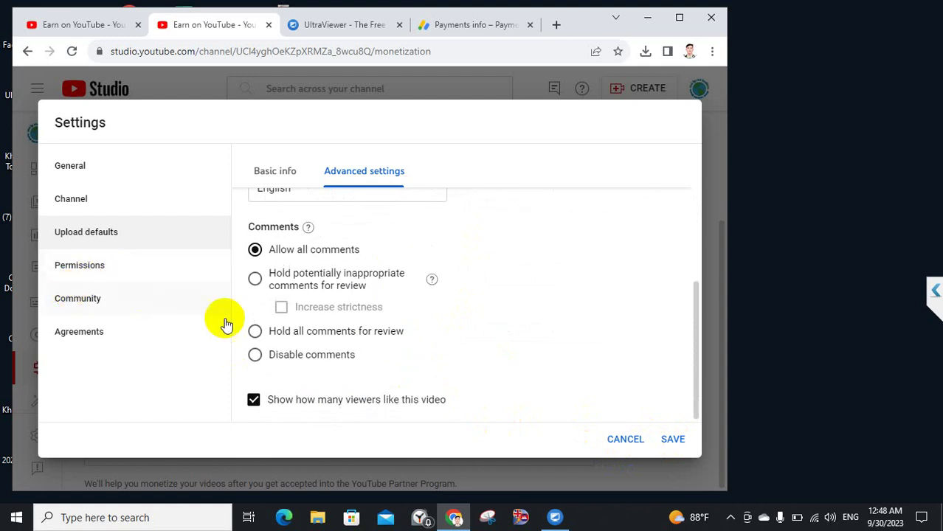
click(81, 276)
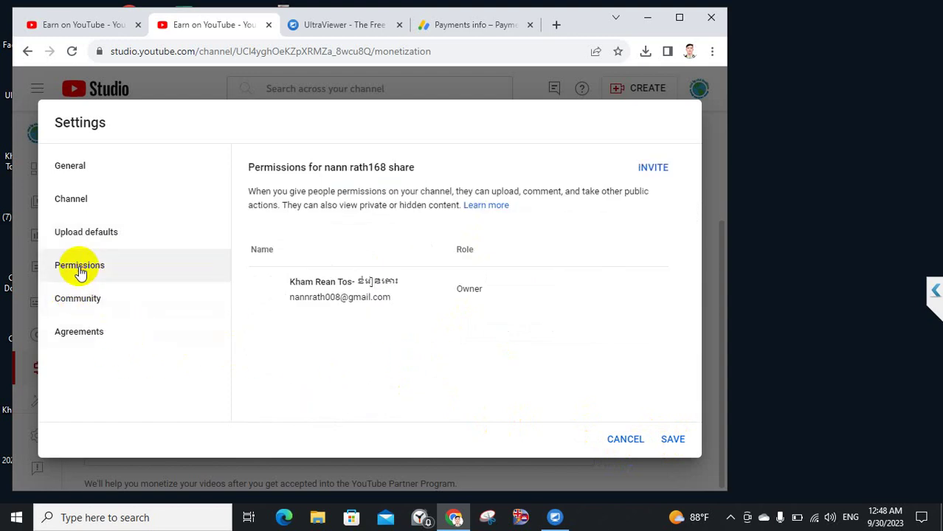
click(81, 307)
click(383, 182)
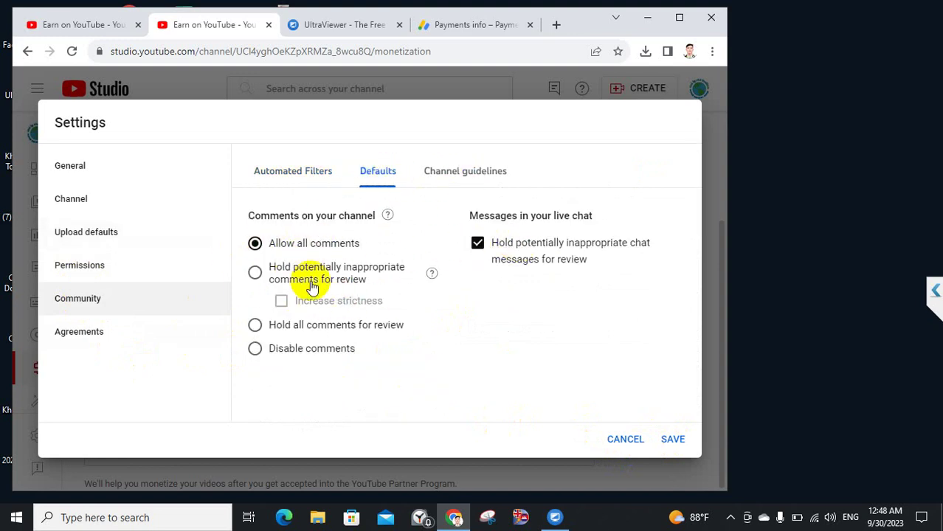
click(451, 180)
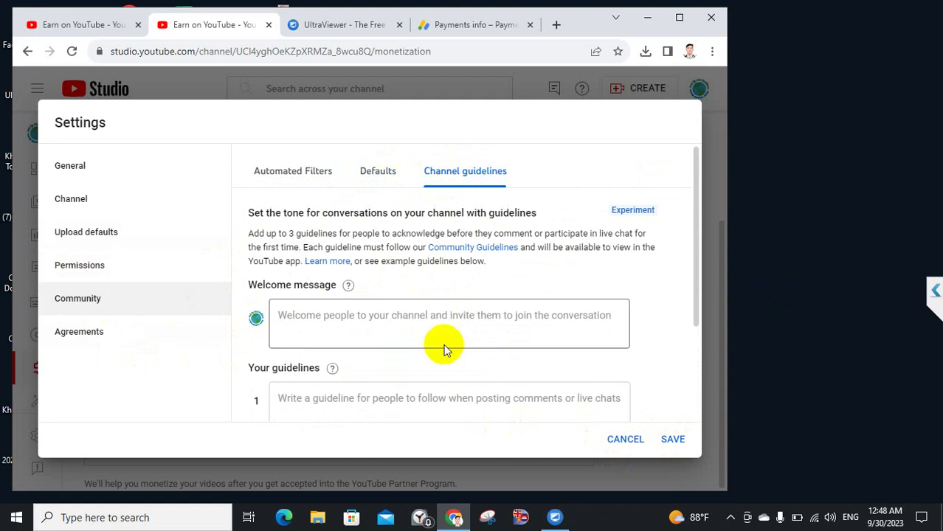
scroll(473, 346, down, 1)
scroll(472, 346, down, 1)
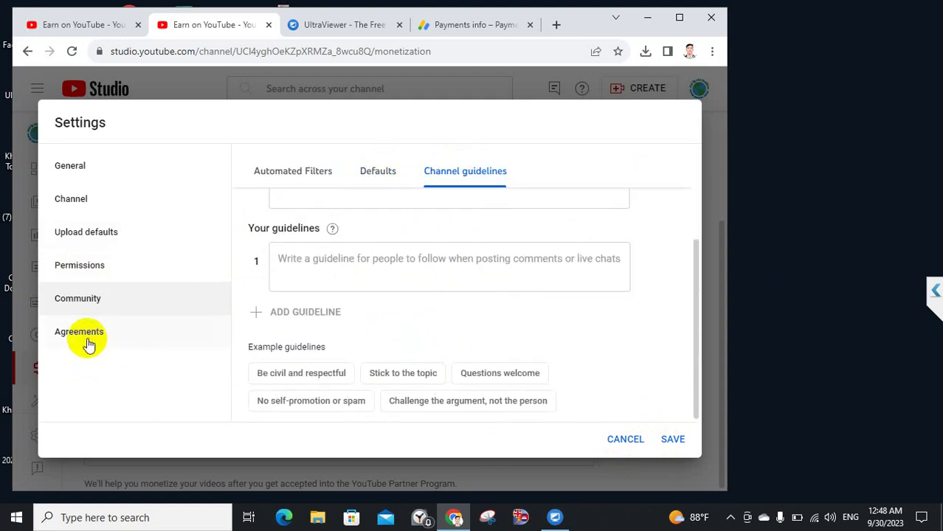
Step: Check the YouTube Partner Program agreement entry and the community automated filters, and save the channel settings
click(85, 341)
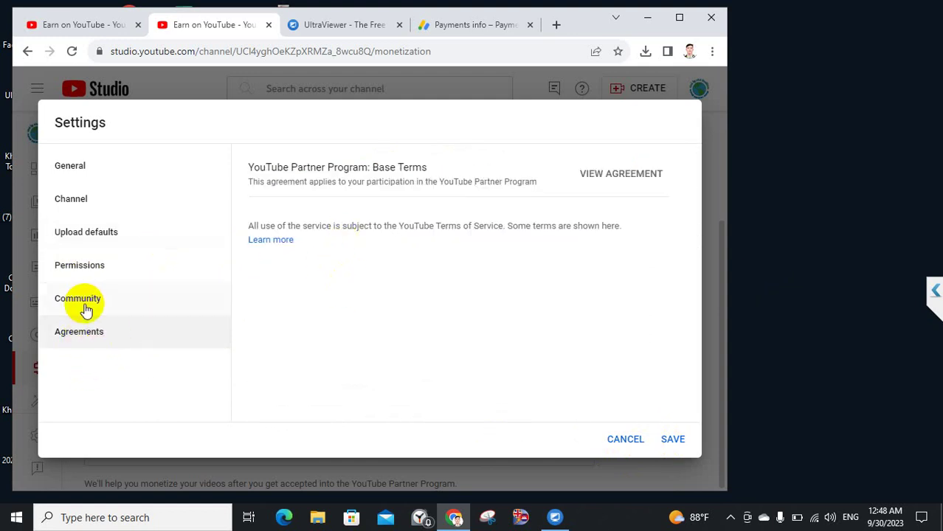
click(85, 304)
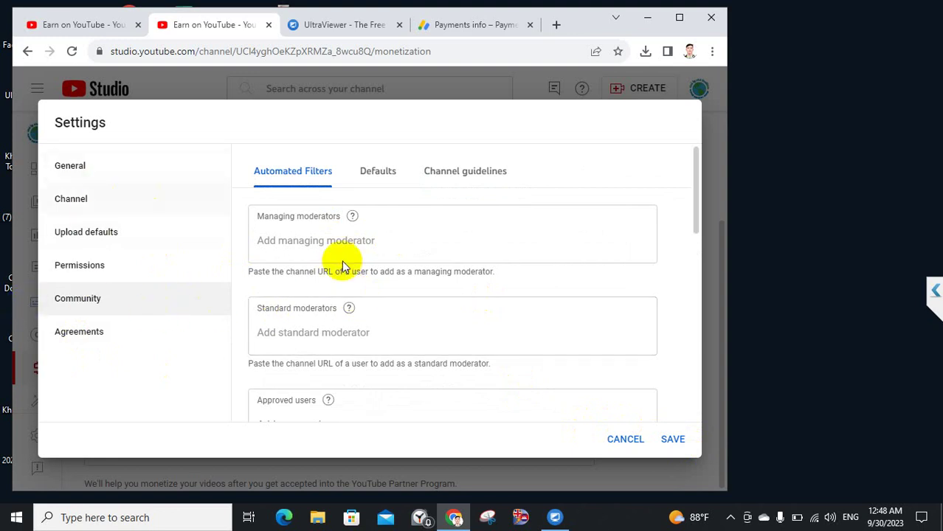
click(673, 441)
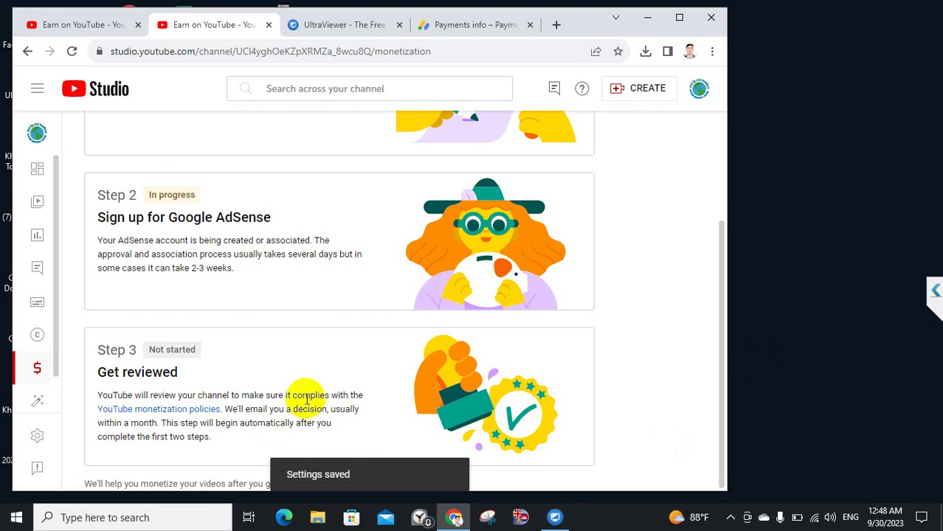
Step: Review the status of the three steps on the Earn on YouTube page and minimize the window behind the browser
scroll(181, 290, up, 3)
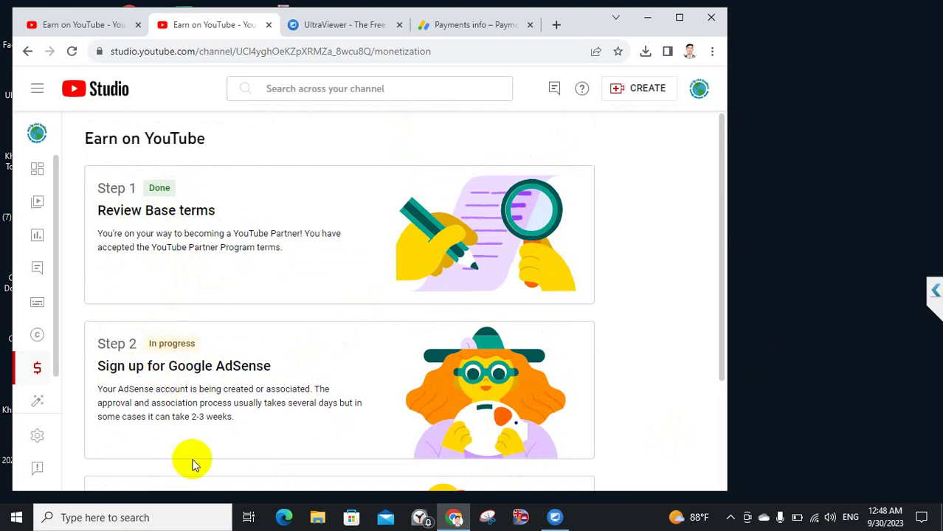
scroll(165, 472, down, 2)
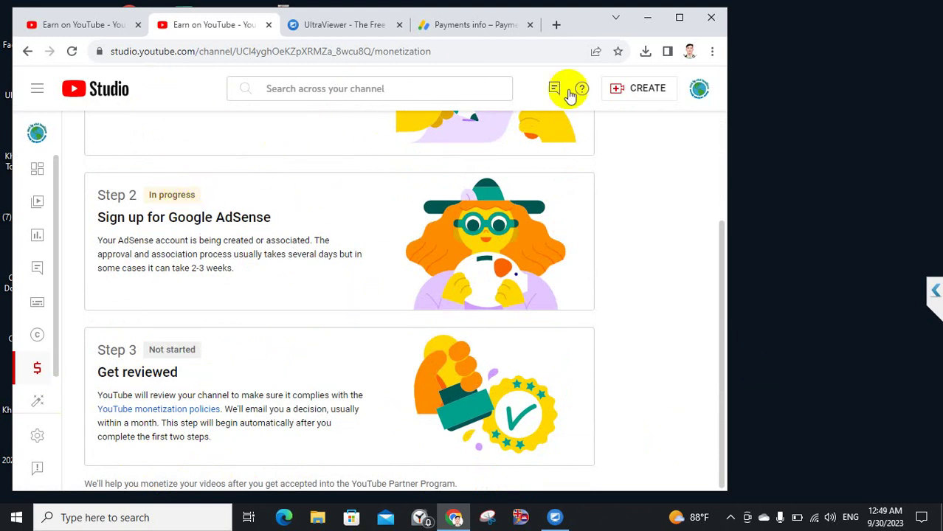
click(870, 11)
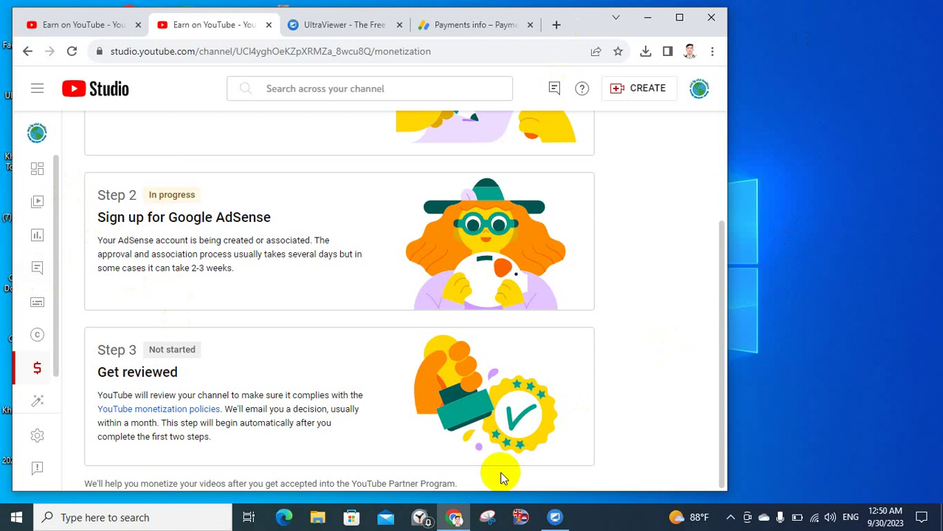
Step: View the Windows location privacy settings and close them
click(729, 521)
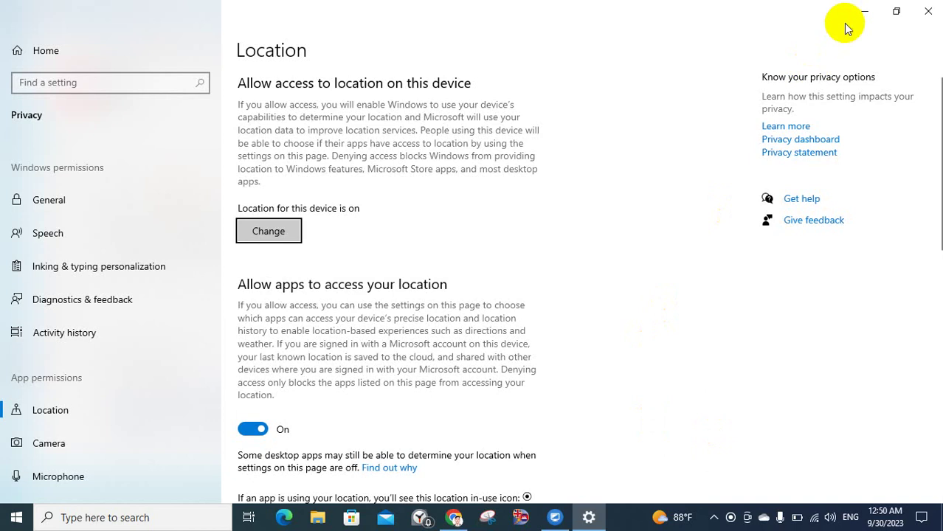
click(926, 11)
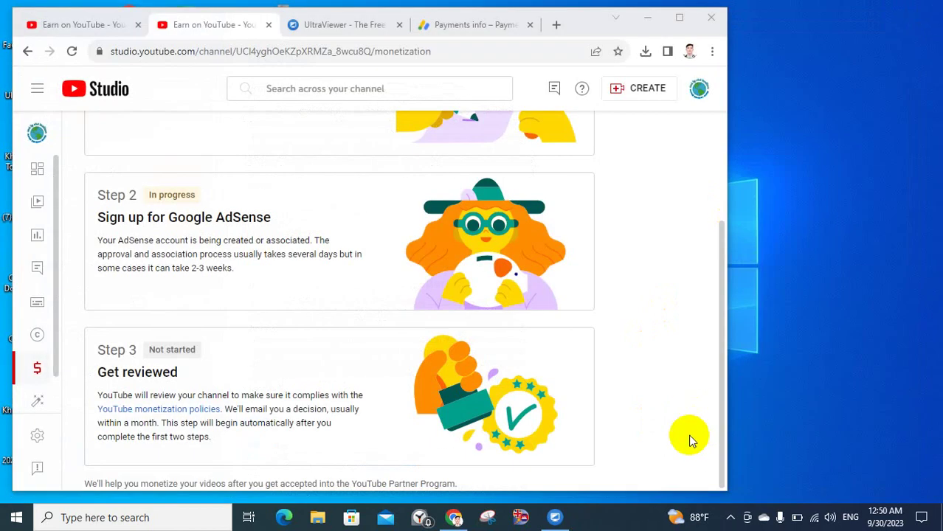